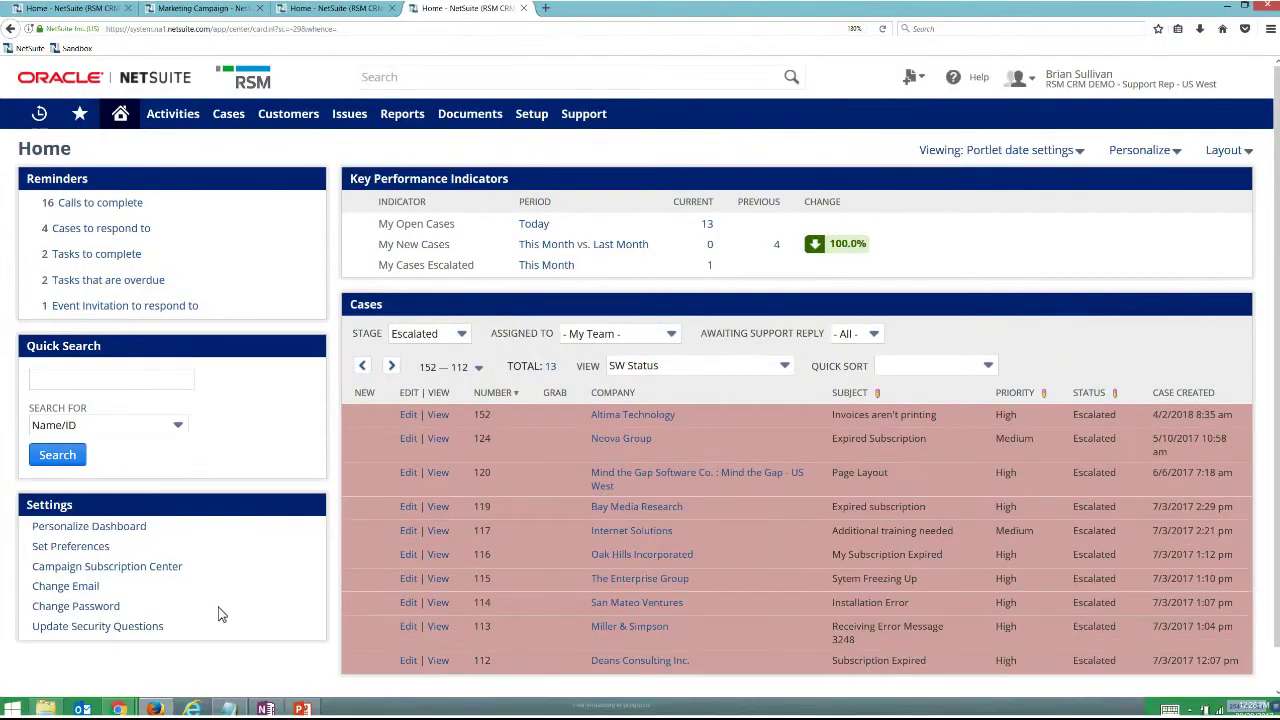
Step: Switch to the Chrome window showing the customer's NetSuite Customer Center home page
{"action": "mouse_move", "coordinate": [118, 708]}
{"action": "left_click", "coordinate": [190, 652]}
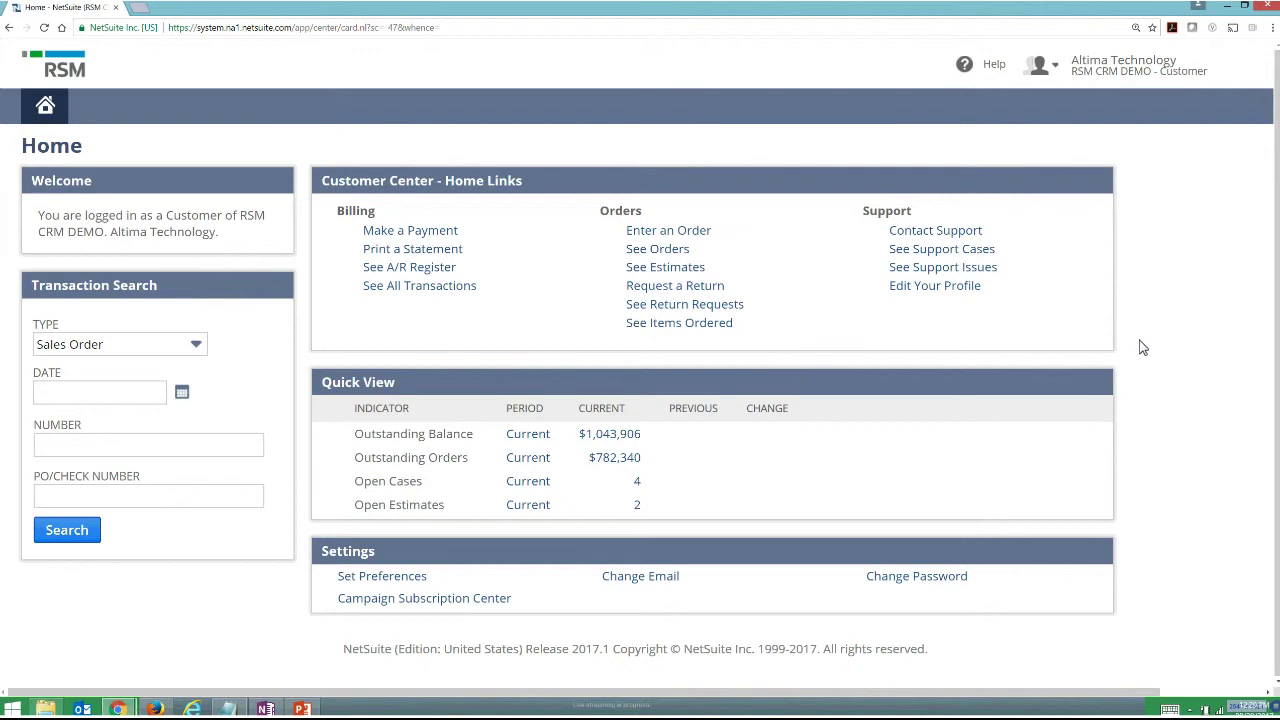
{"action": "mouse_move", "coordinate": [864, 373]}
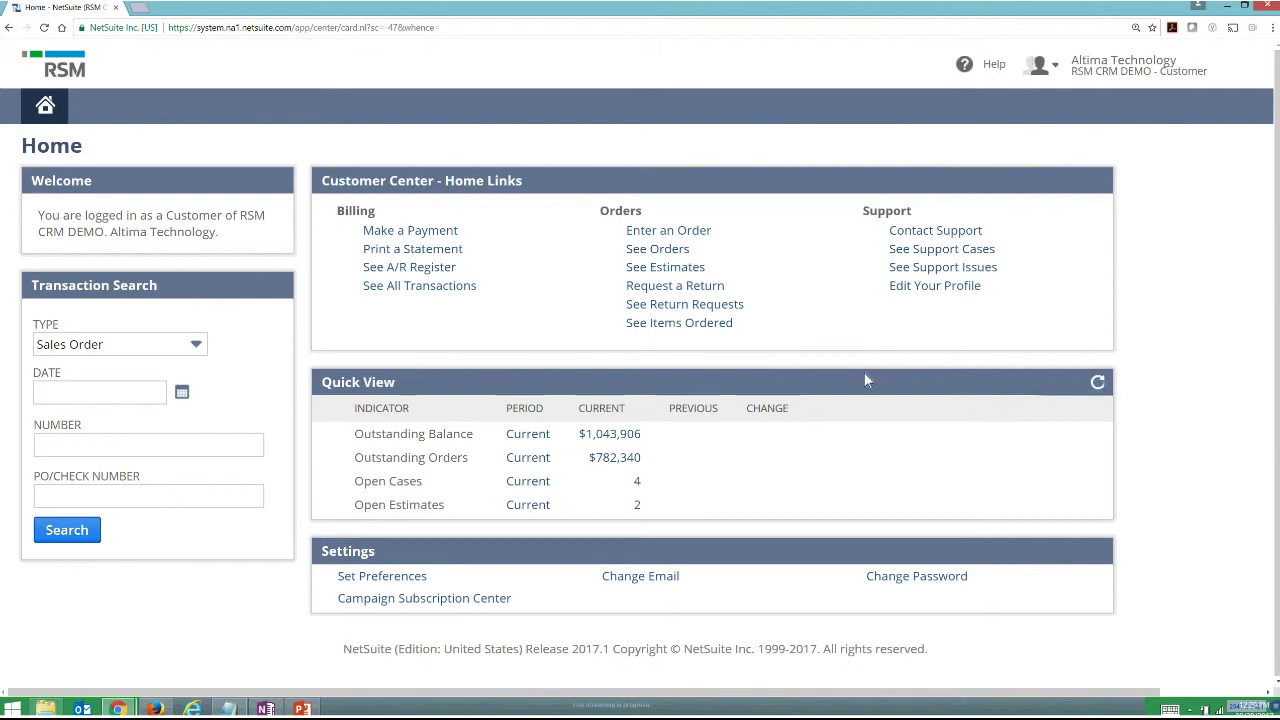
{"action": "left_click", "coordinate": [452, 235]}
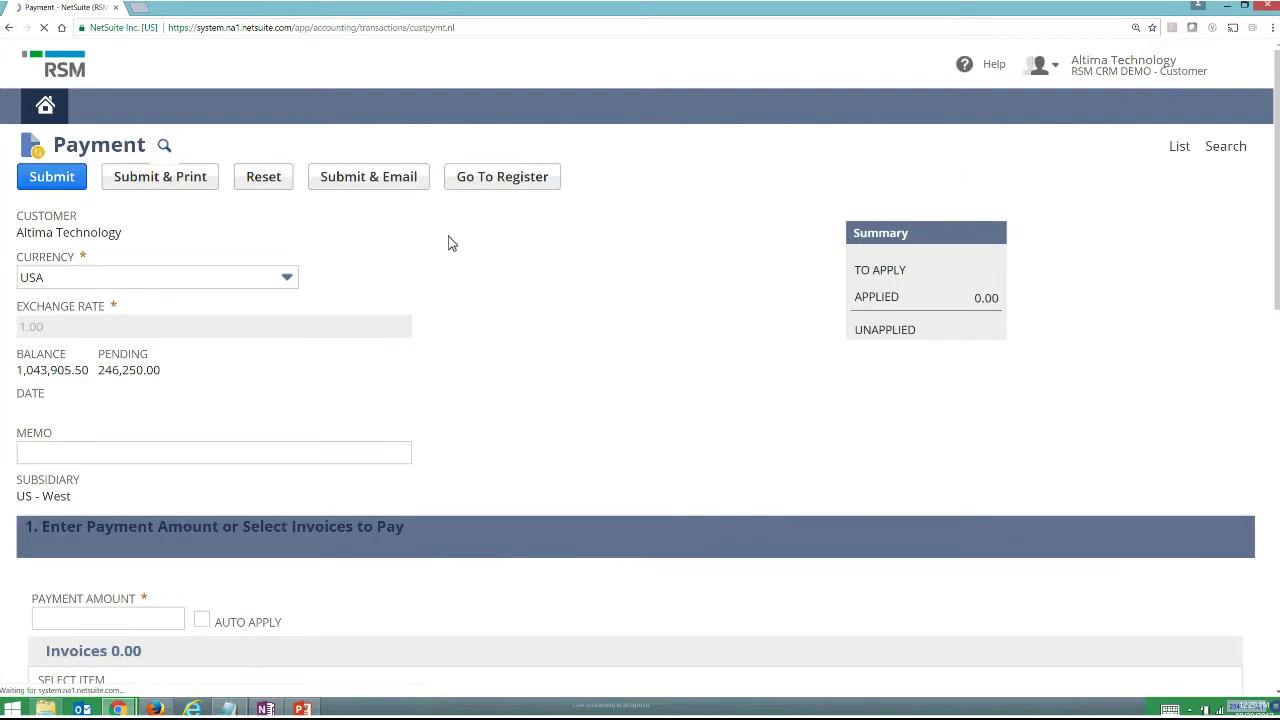
{"action": "left_click", "coordinate": [490, 311]}
{"action": "scroll", "coordinate": [501, 335], "scroll_direction": "down", "scroll_amount": 1}
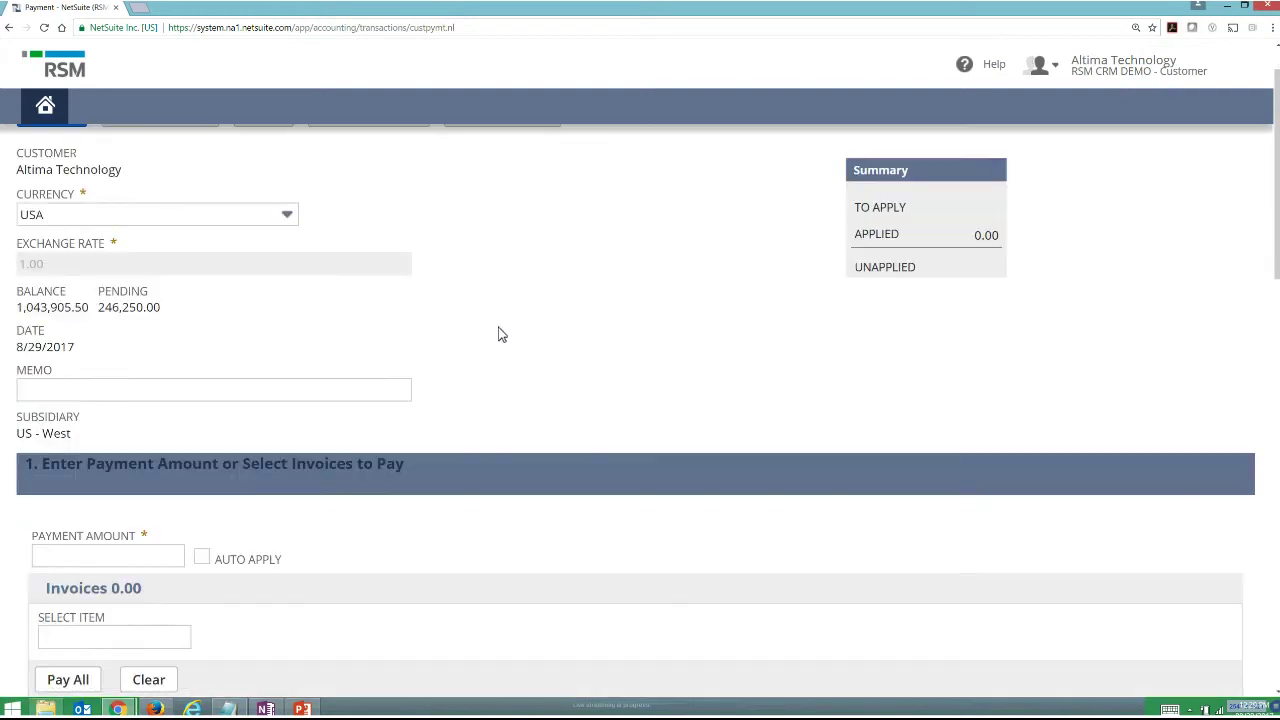
{"action": "scroll", "coordinate": [501, 335], "scroll_direction": "down", "scroll_amount": 1}
{"action": "scroll", "coordinate": [365, 485], "scroll_direction": "down", "scroll_amount": 1}
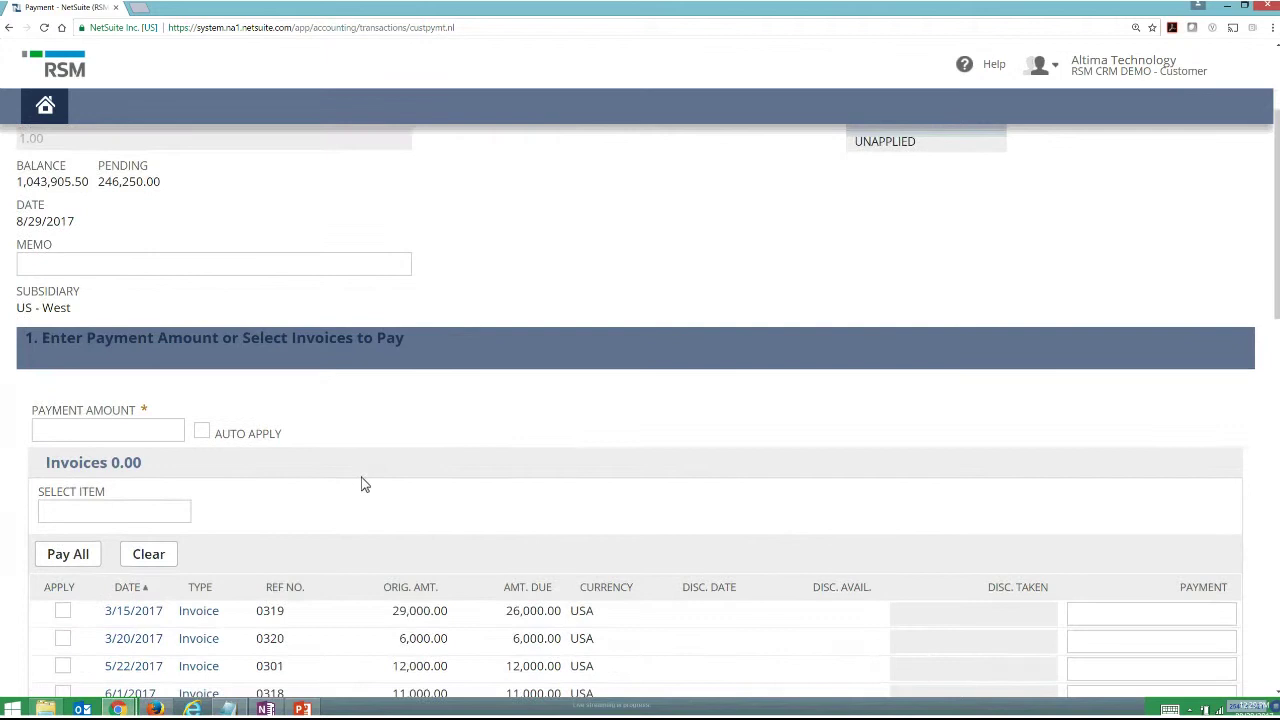
{"action": "scroll", "coordinate": [365, 485], "scroll_direction": "down", "scroll_amount": 2}
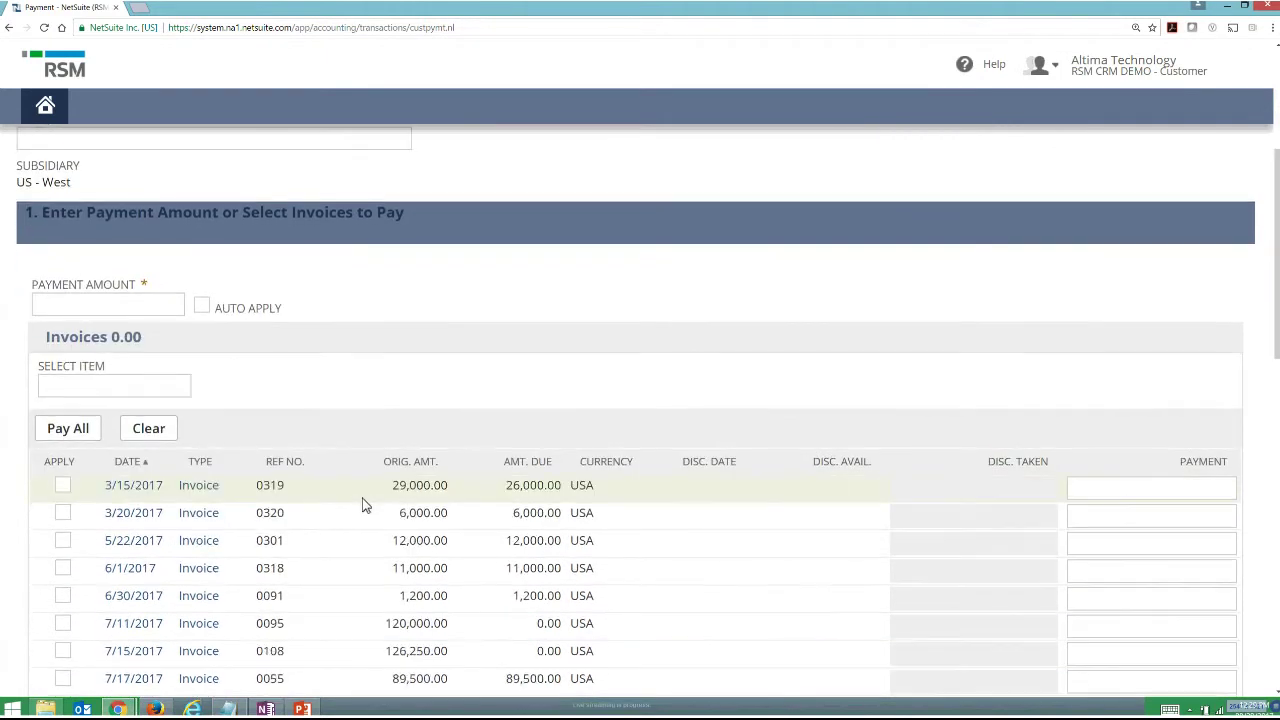
{"action": "scroll", "coordinate": [365, 505], "scroll_direction": "up", "scroll_amount": 2}
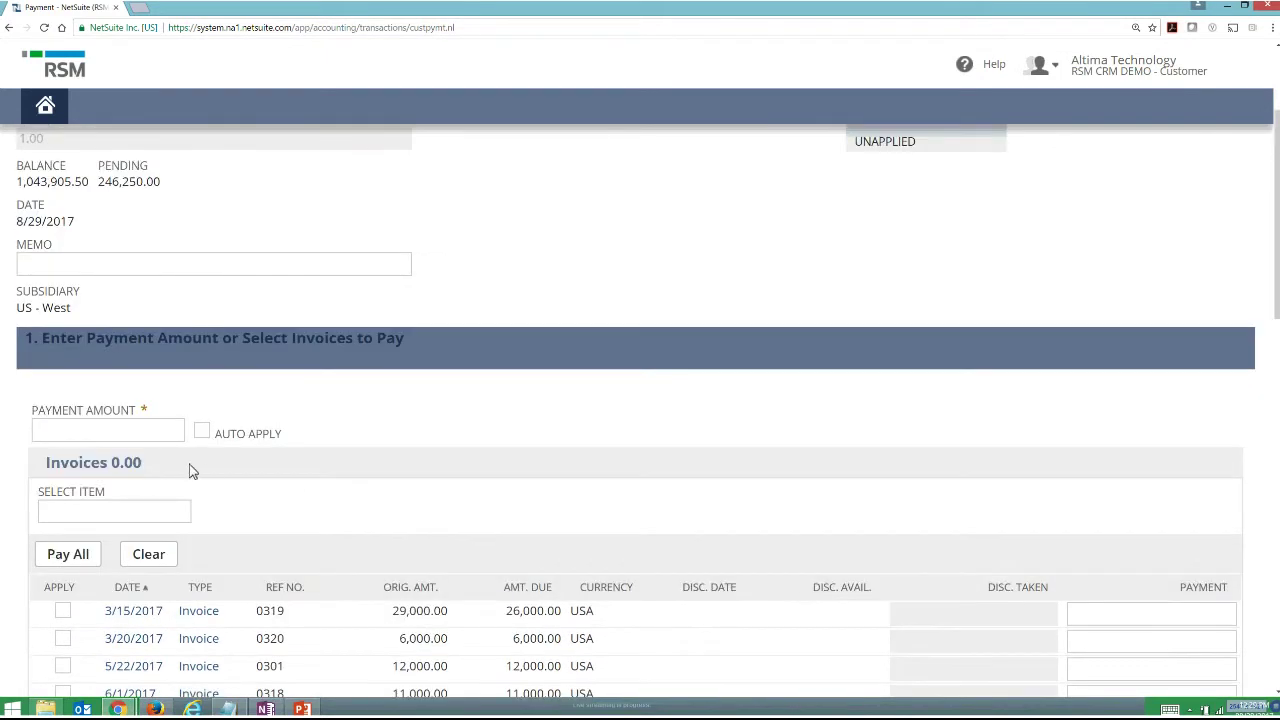
{"action": "left_click", "coordinate": [9, 32]}
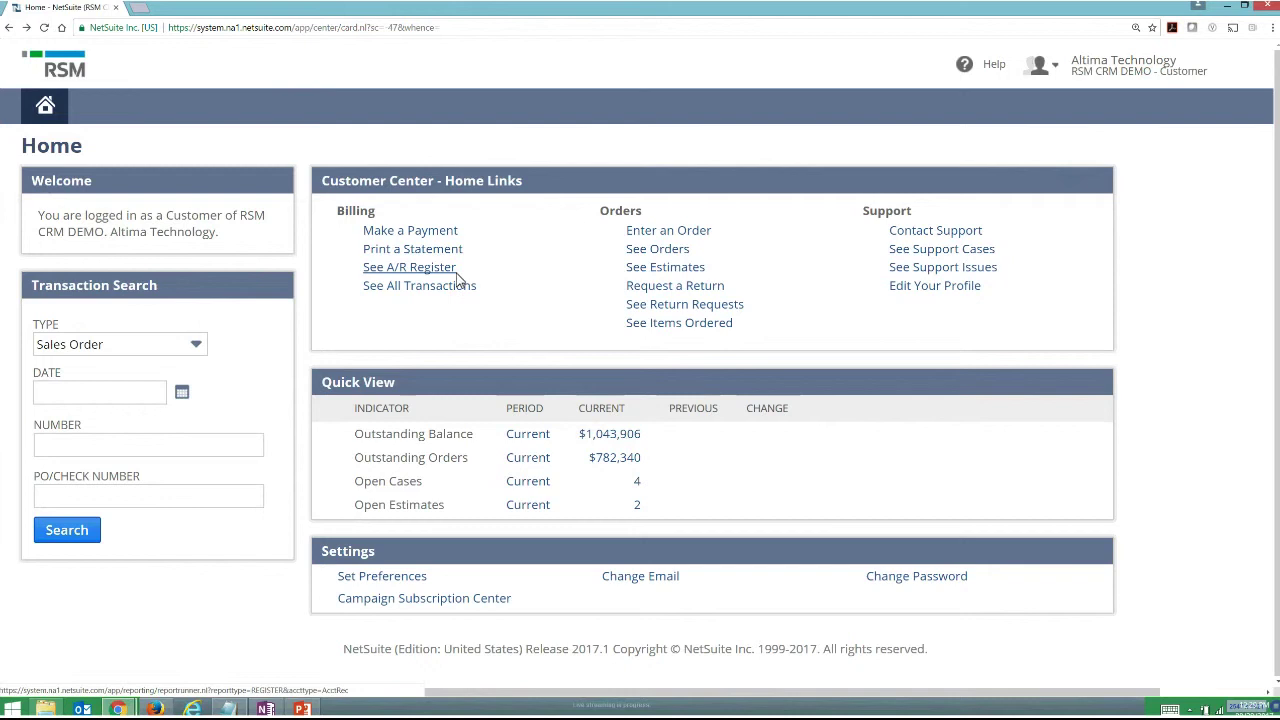
{"action": "left_click_drag", "start_coordinate": [500, 296], "coordinate": [368, 297]}
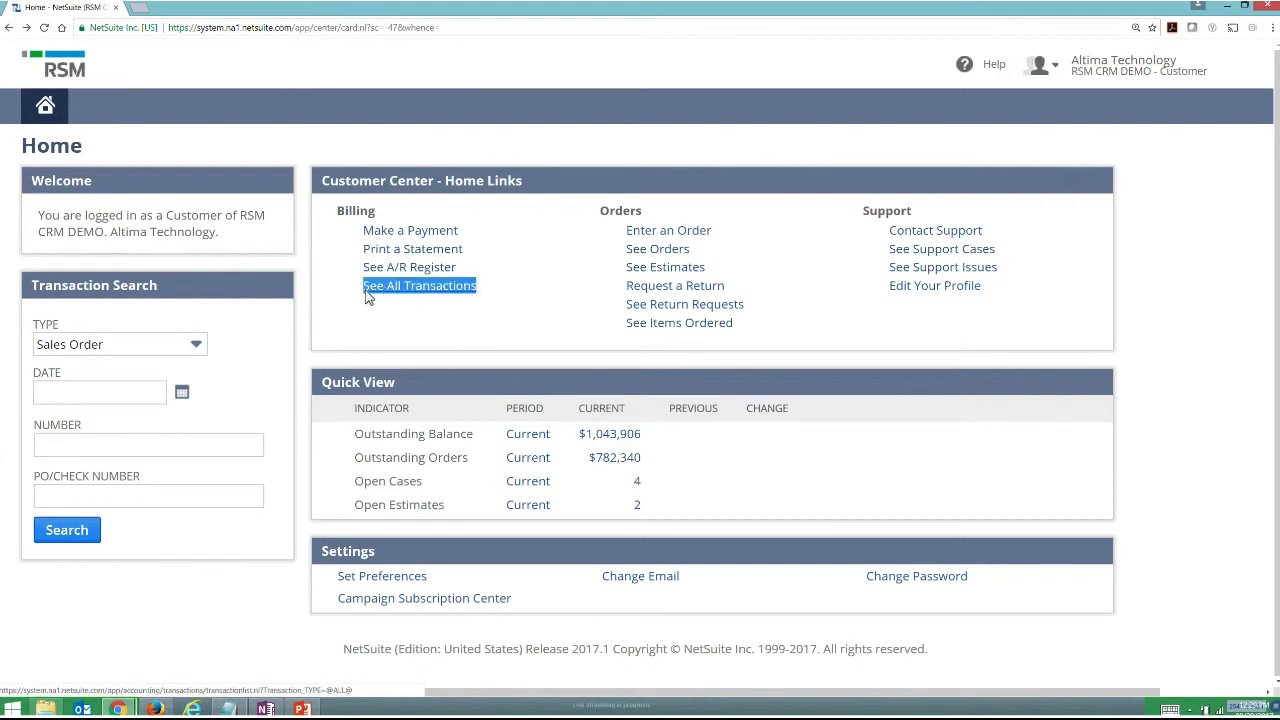
{"action": "left_click", "coordinate": [795, 173]}
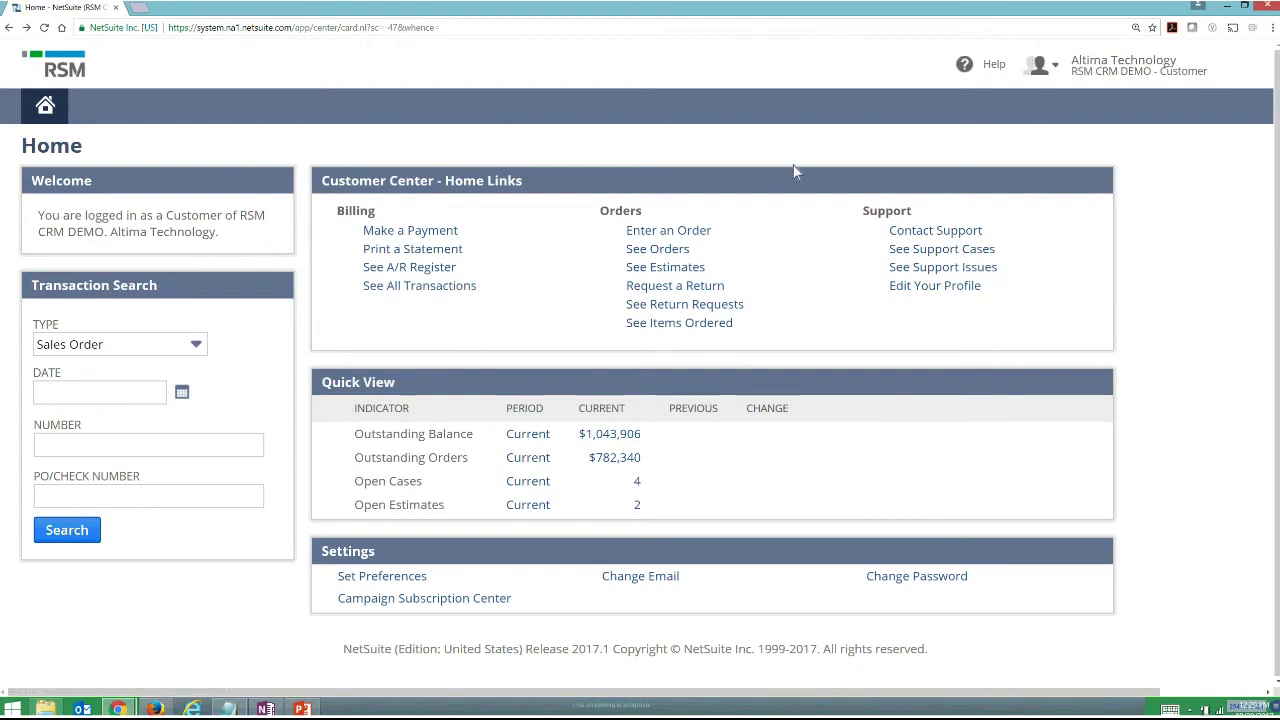
Step: Open the customer's 41 sales orders and highlight the Pending Fulfillment and Pending Billing statuses
{"action": "left_click", "coordinate": [690, 251]}
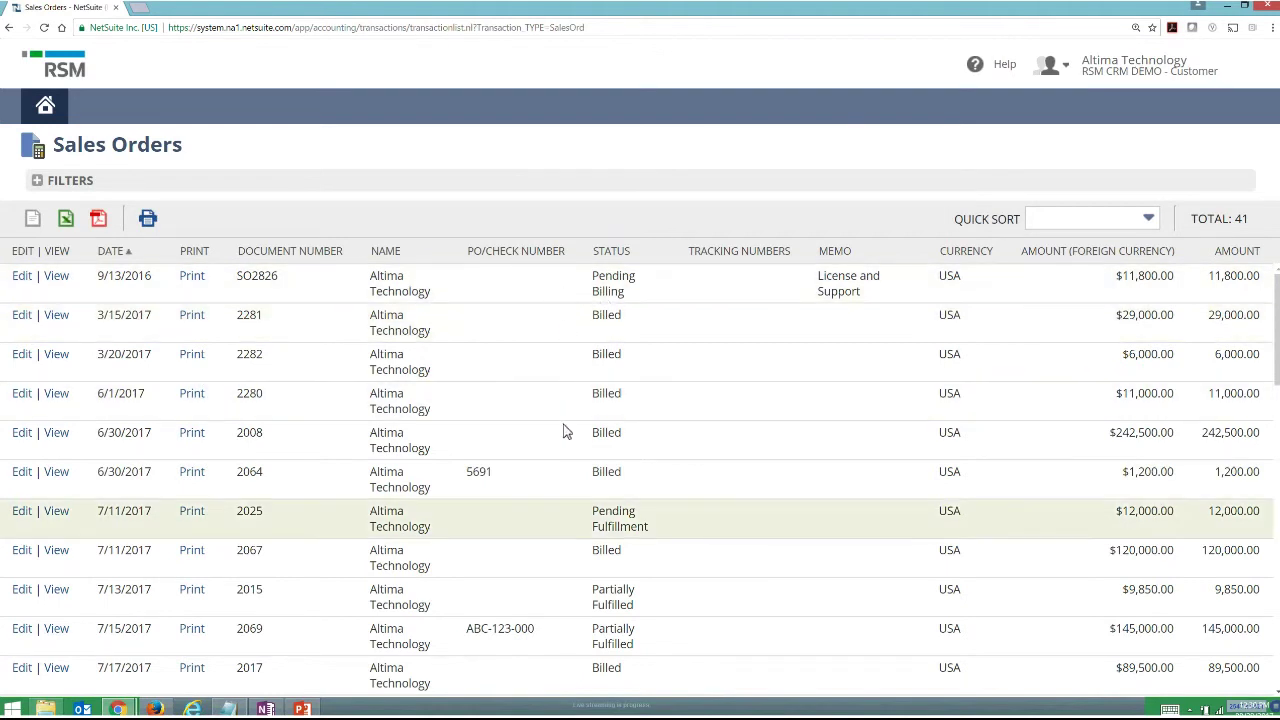
{"action": "left_click_drag", "start_coordinate": [600, 518], "coordinate": [643, 532]}
{"action": "left_click", "coordinate": [643, 533]}
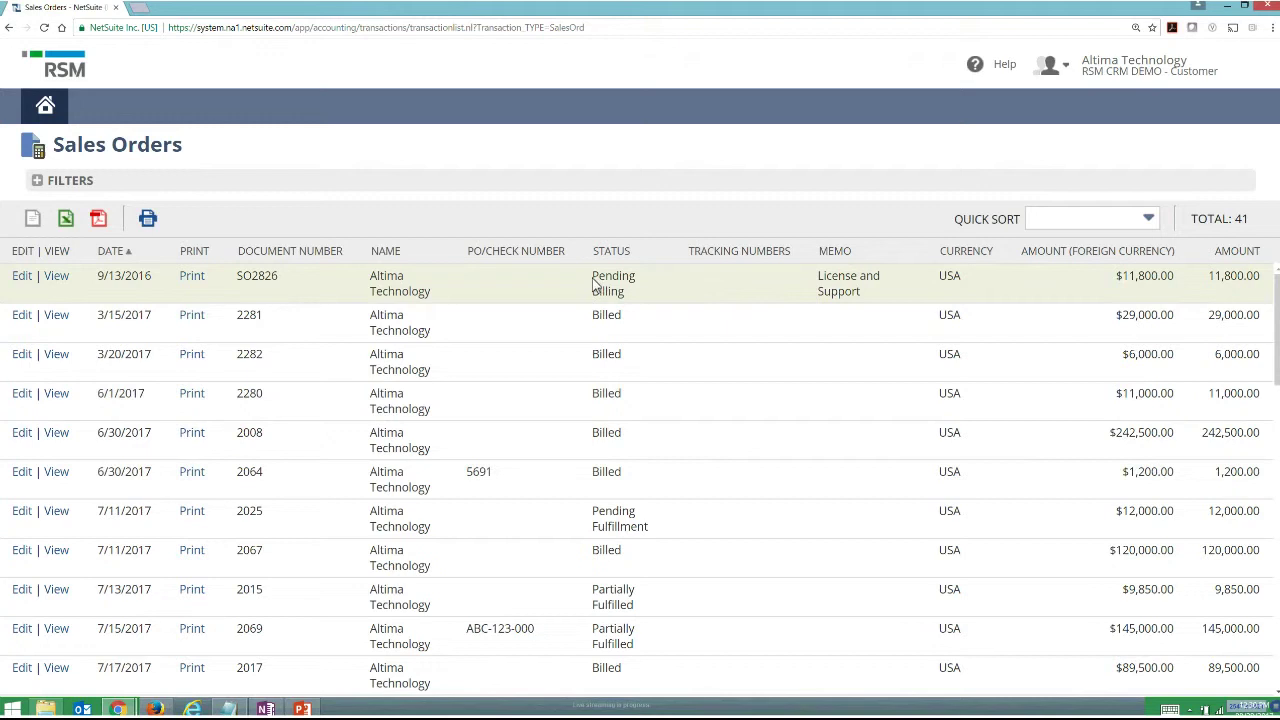
{"action": "left_click_drag", "start_coordinate": [603, 280], "coordinate": [632, 300]}
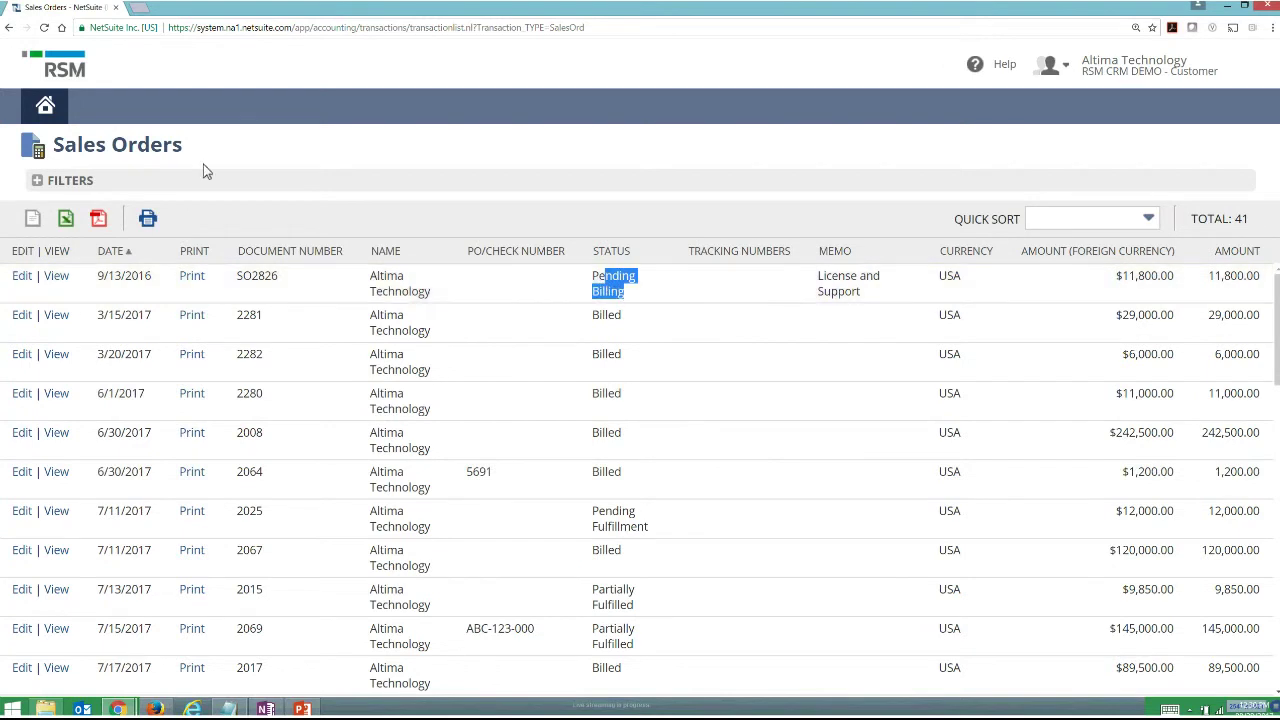
Step: Go back from the Sales Orders list to the Customer Center home page
{"action": "left_click", "coordinate": [9, 27]}
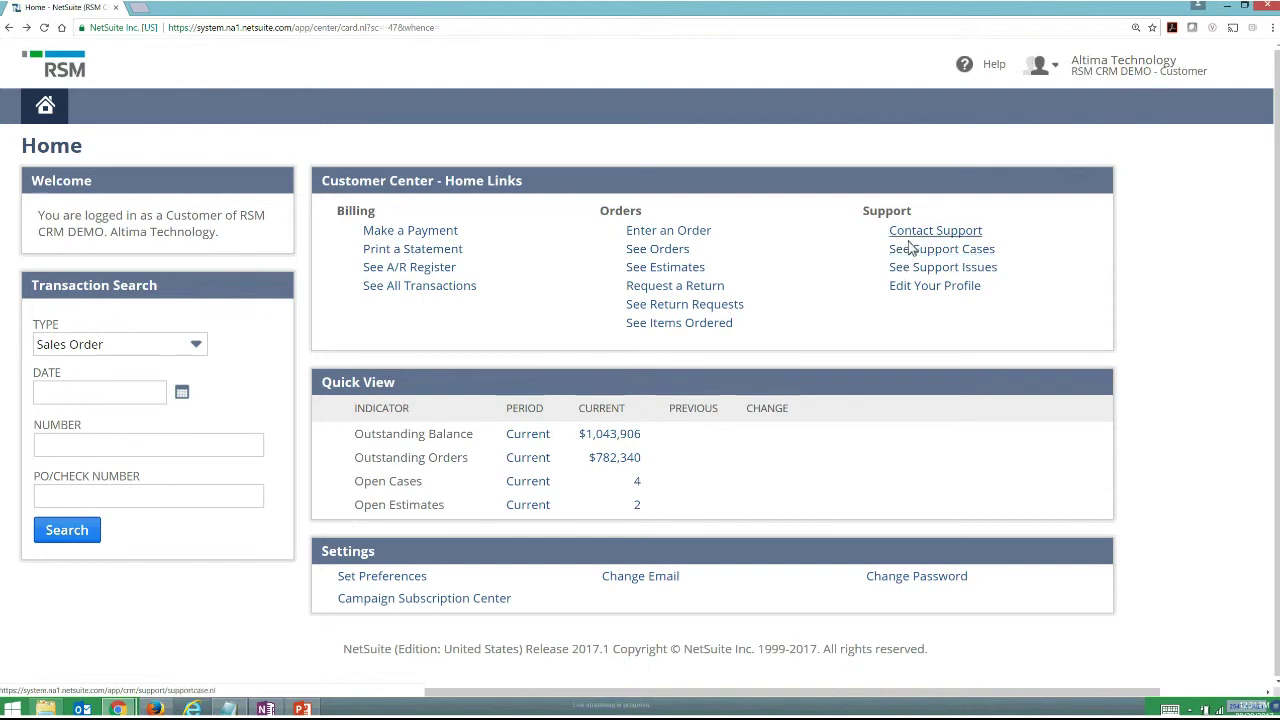
Step: Start a new support case with the subject 'Product Return Requested'
{"action": "left_click", "coordinate": [912, 237]}
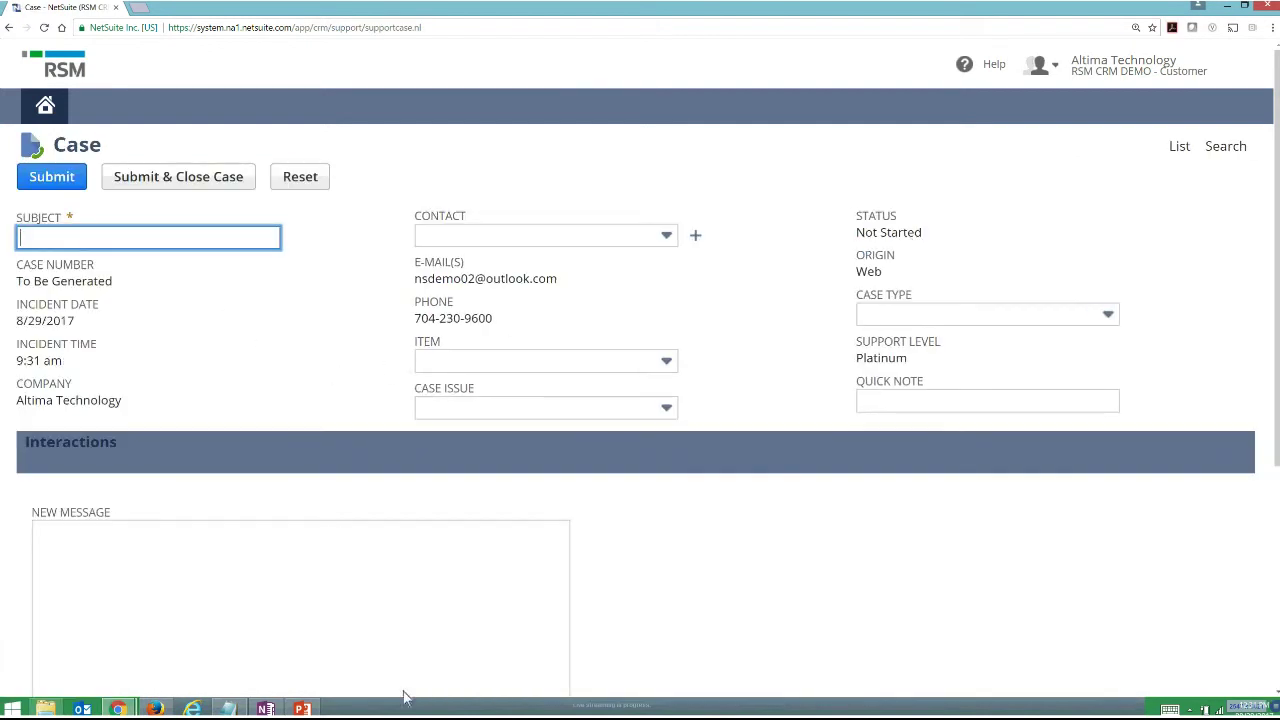
{"action": "left_click", "coordinate": [228, 708]}
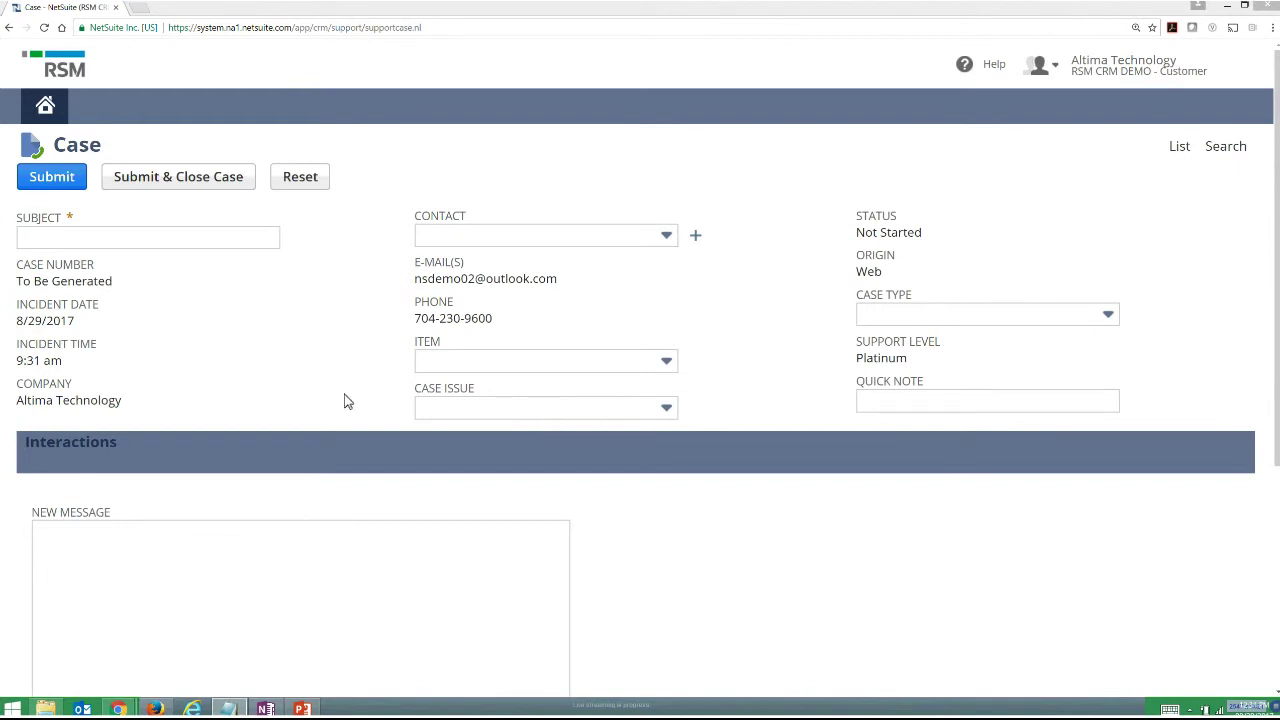
{"action": "left_click", "coordinate": [203, 240]}
{"action": "type", "text": "Product Return Requested"}
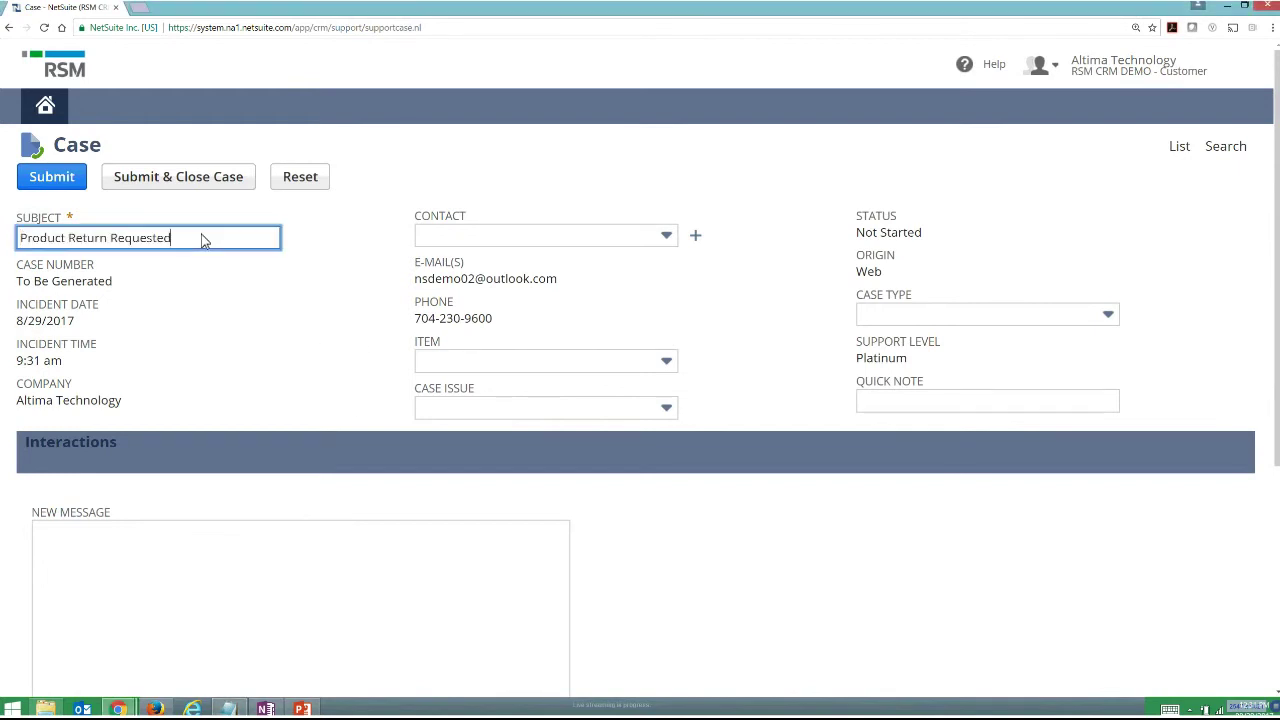
{"action": "left_click", "coordinate": [237, 306]}
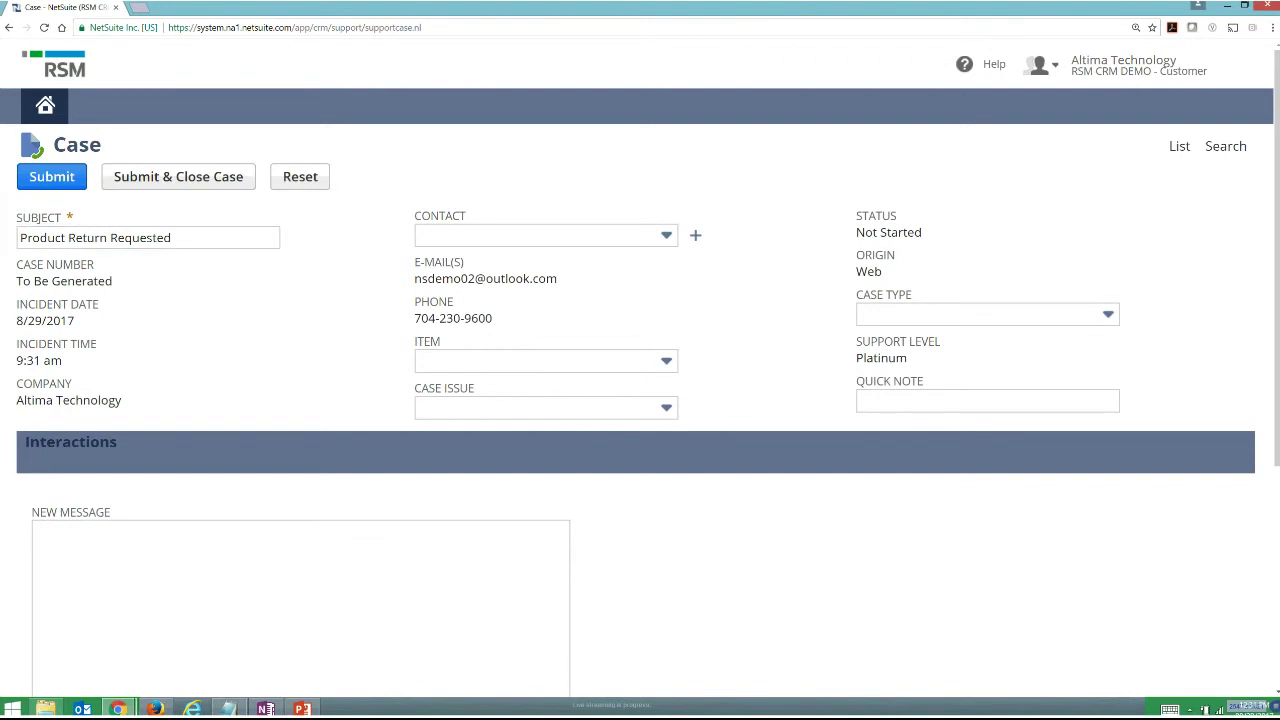
{"action": "left_click", "coordinate": [228, 708]}
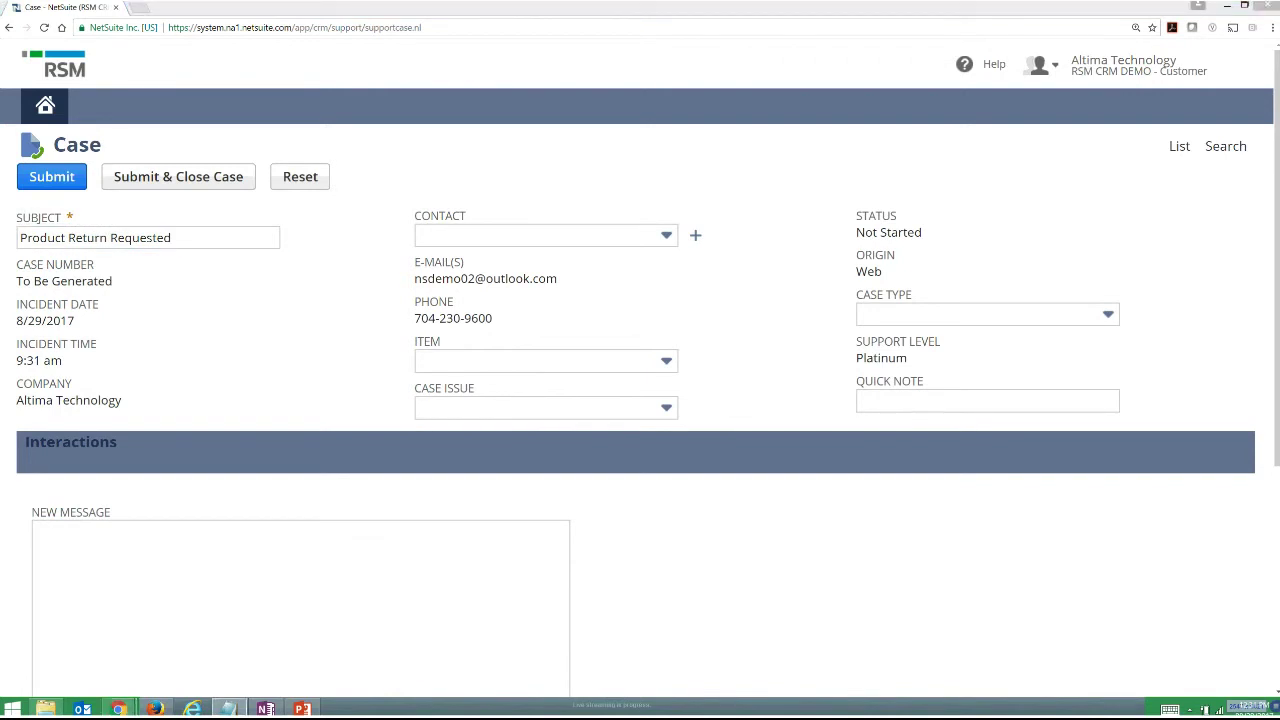
Step: Write the case message asking for information on a customer return
{"action": "left_click", "coordinate": [502, 606]}
{"action": "type", "text": "Can you please provide me with information on a customer return?"}
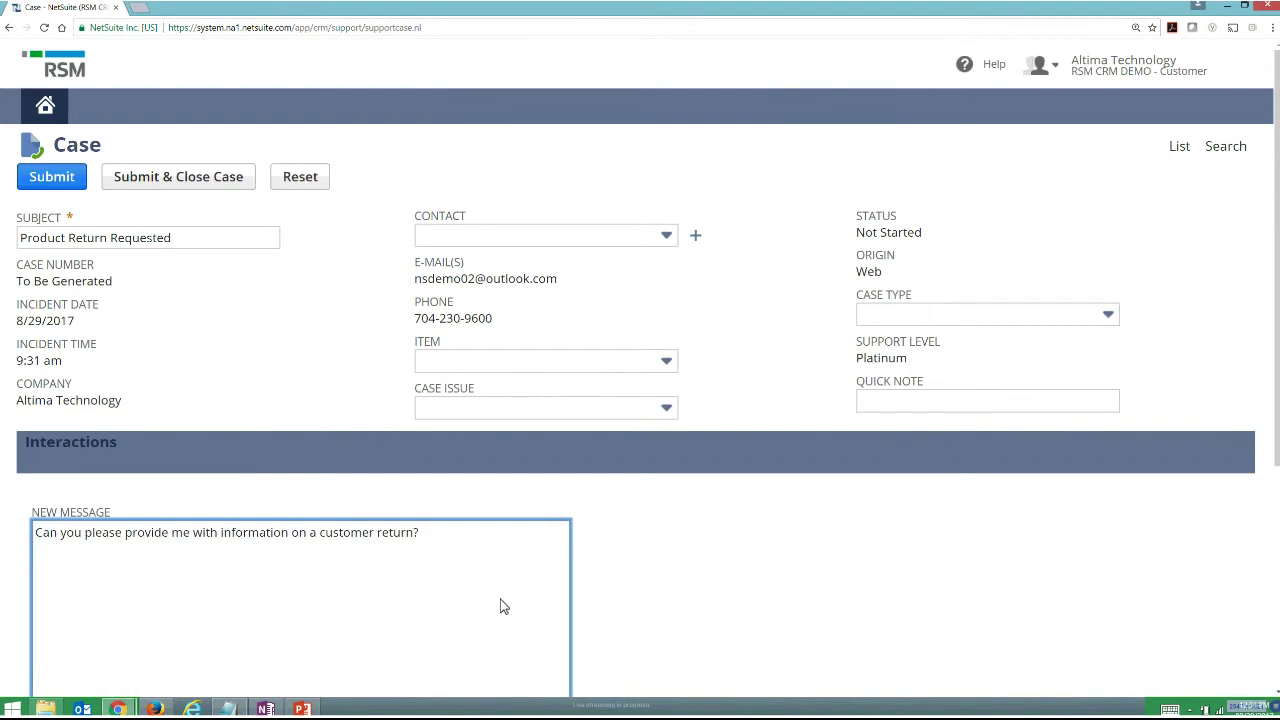
{"action": "left_click", "coordinate": [862, 545]}
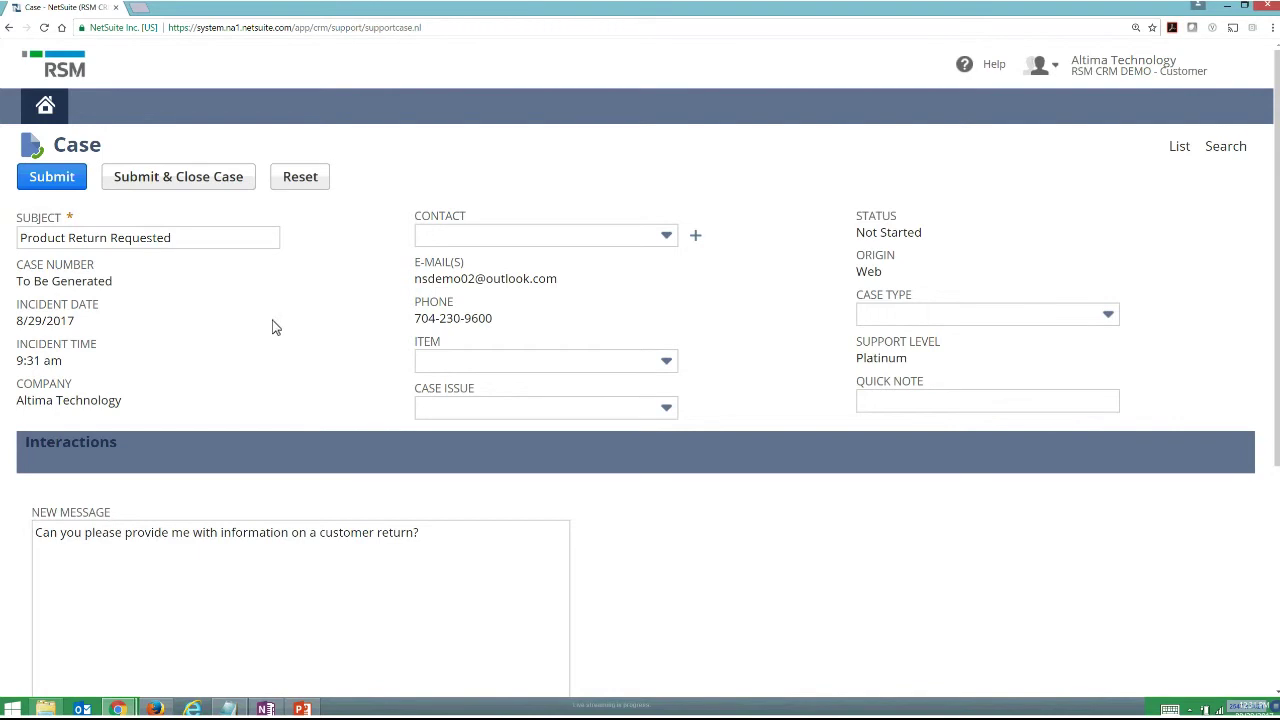
{"action": "left_click", "coordinate": [270, 248]}
{"action": "left_click", "coordinate": [337, 320]}
Step: Submit the case, then list support cases sorted by incident date, oldest first
{"action": "left_click", "coordinate": [75, 186]}
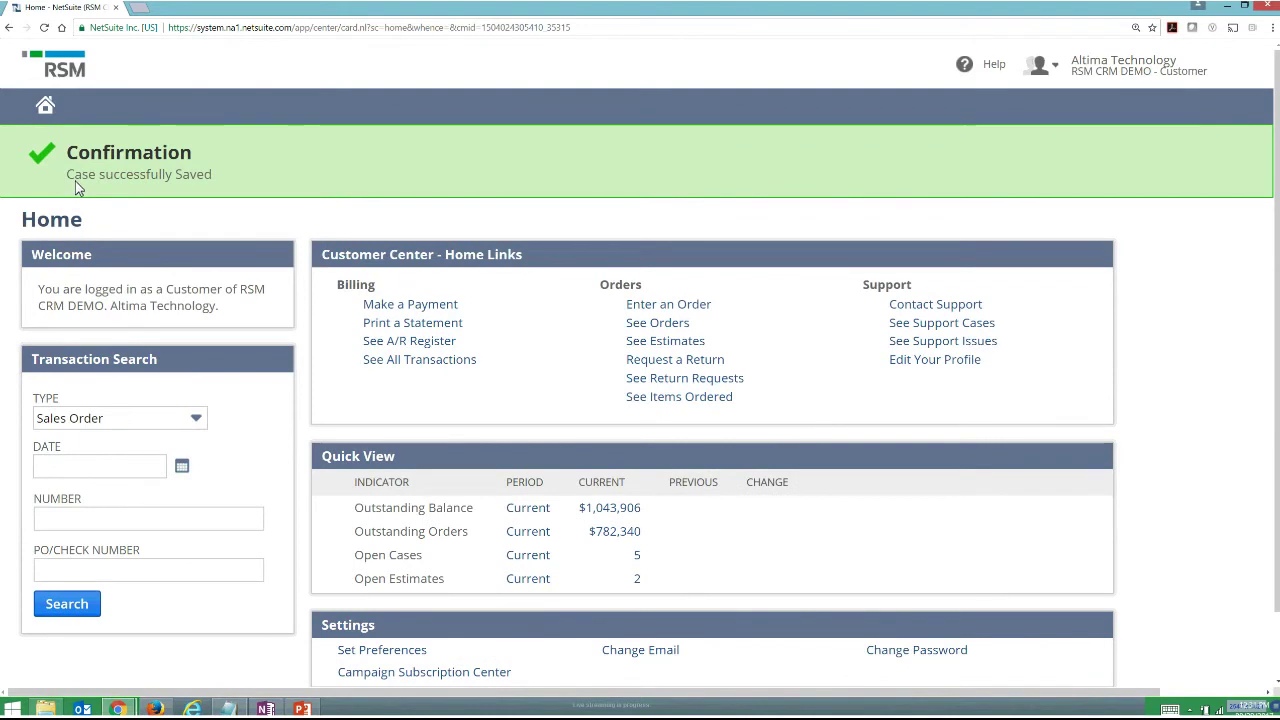
{"action": "left_click", "coordinate": [925, 327]}
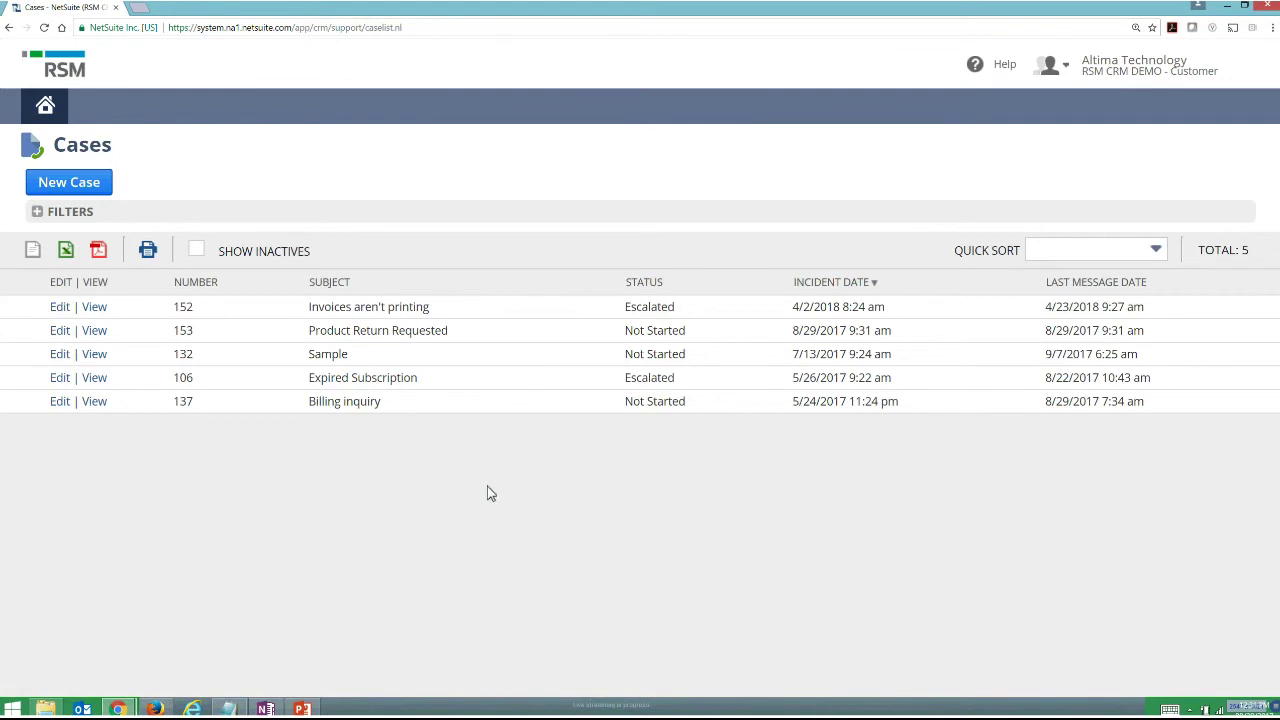
{"action": "left_click", "coordinate": [836, 290]}
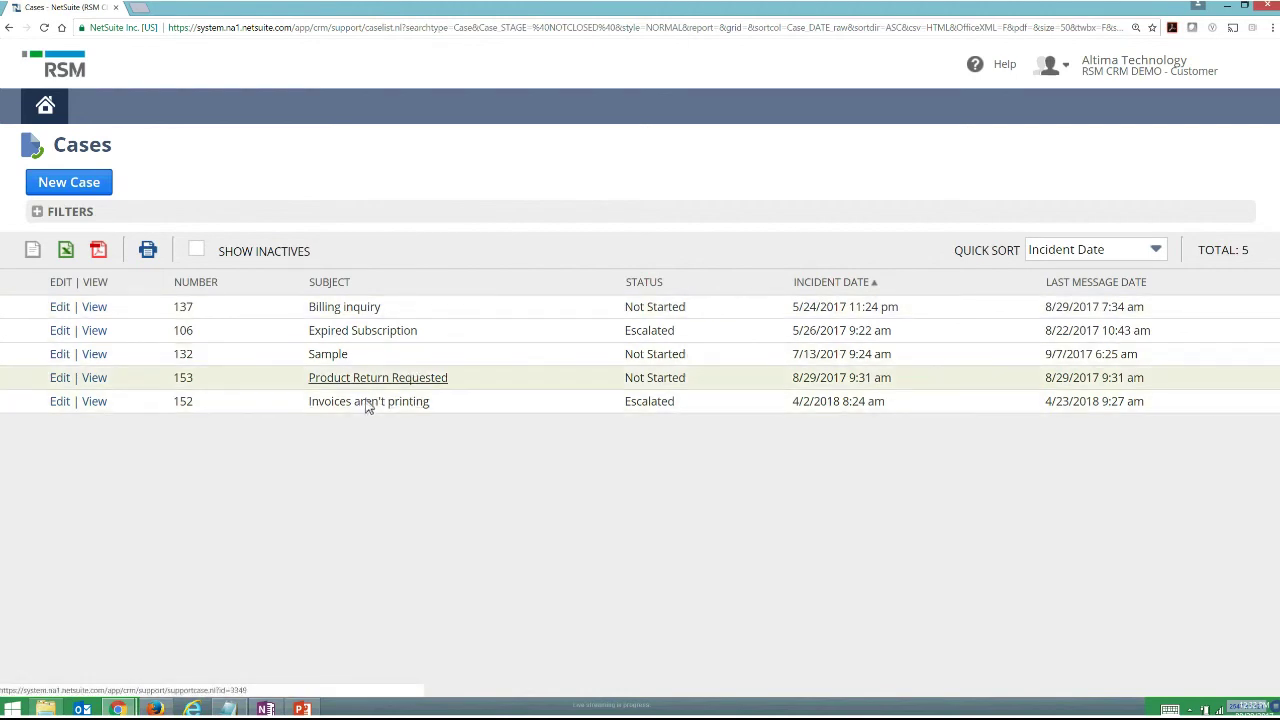
Step: Open case 153 and scroll through its details and single customer-return message
{"action": "left_click", "coordinate": [93, 378]}
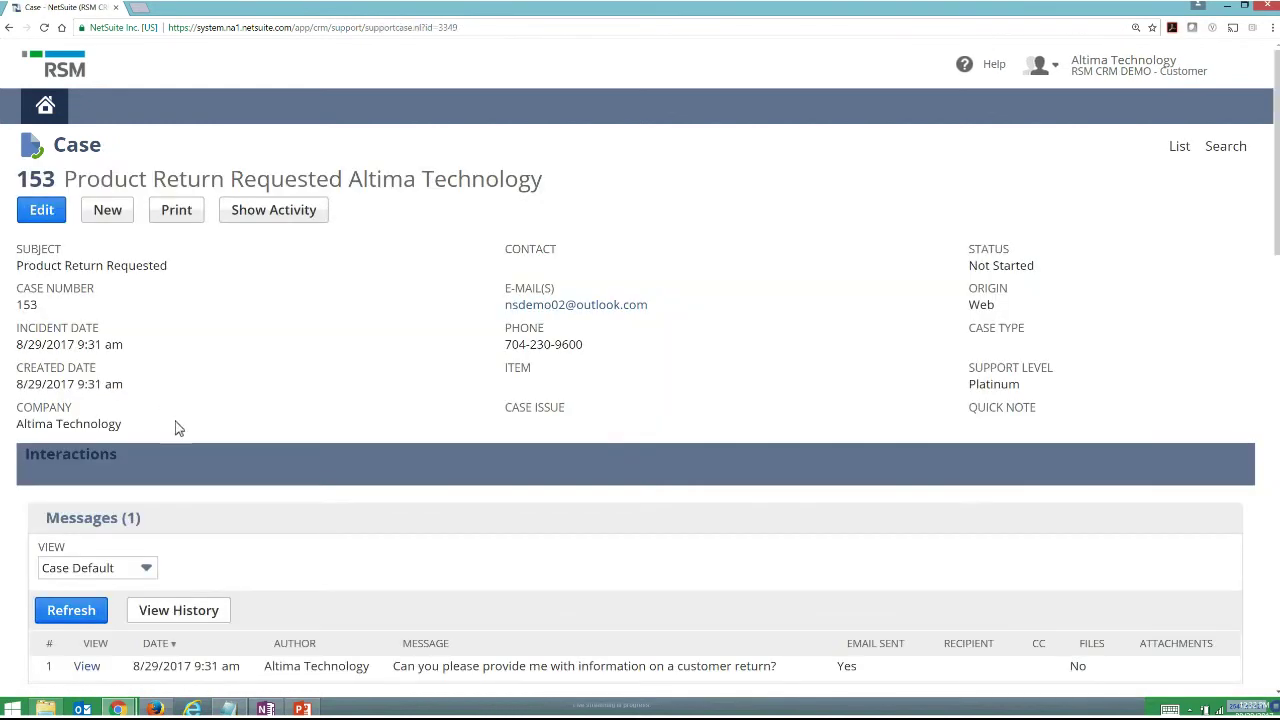
{"action": "scroll", "coordinate": [206, 423], "scroll_direction": "down", "scroll_amount": 2}
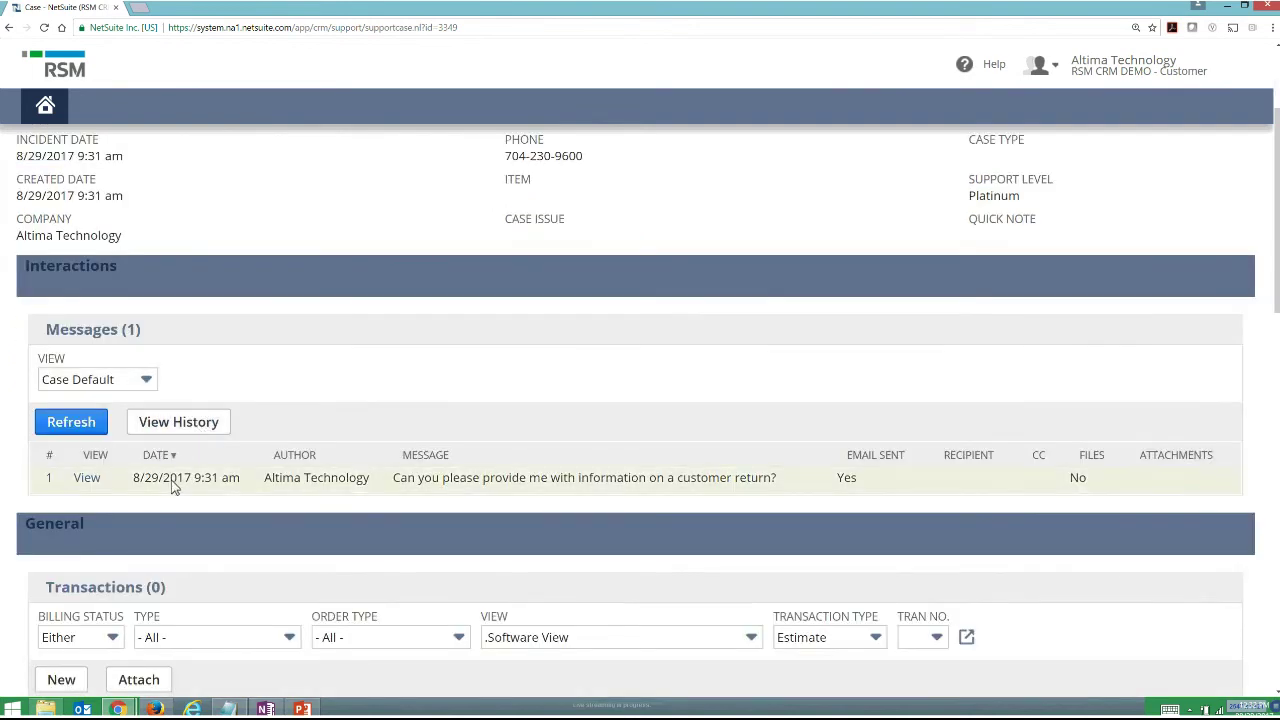
{"action": "scroll", "coordinate": [139, 519], "scroll_direction": "down", "scroll_amount": 1}
{"action": "scroll", "coordinate": [141, 528], "scroll_direction": "down", "scroll_amount": 1}
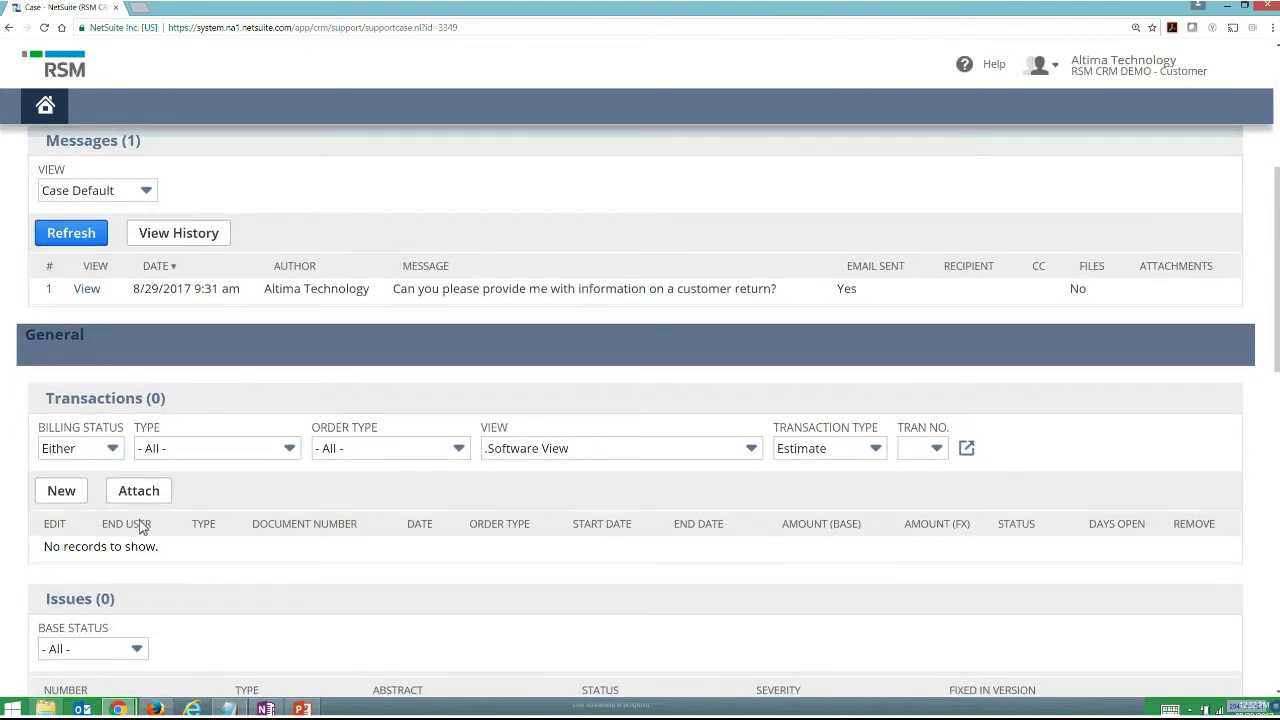
{"action": "scroll", "coordinate": [141, 528], "scroll_direction": "down", "scroll_amount": 1}
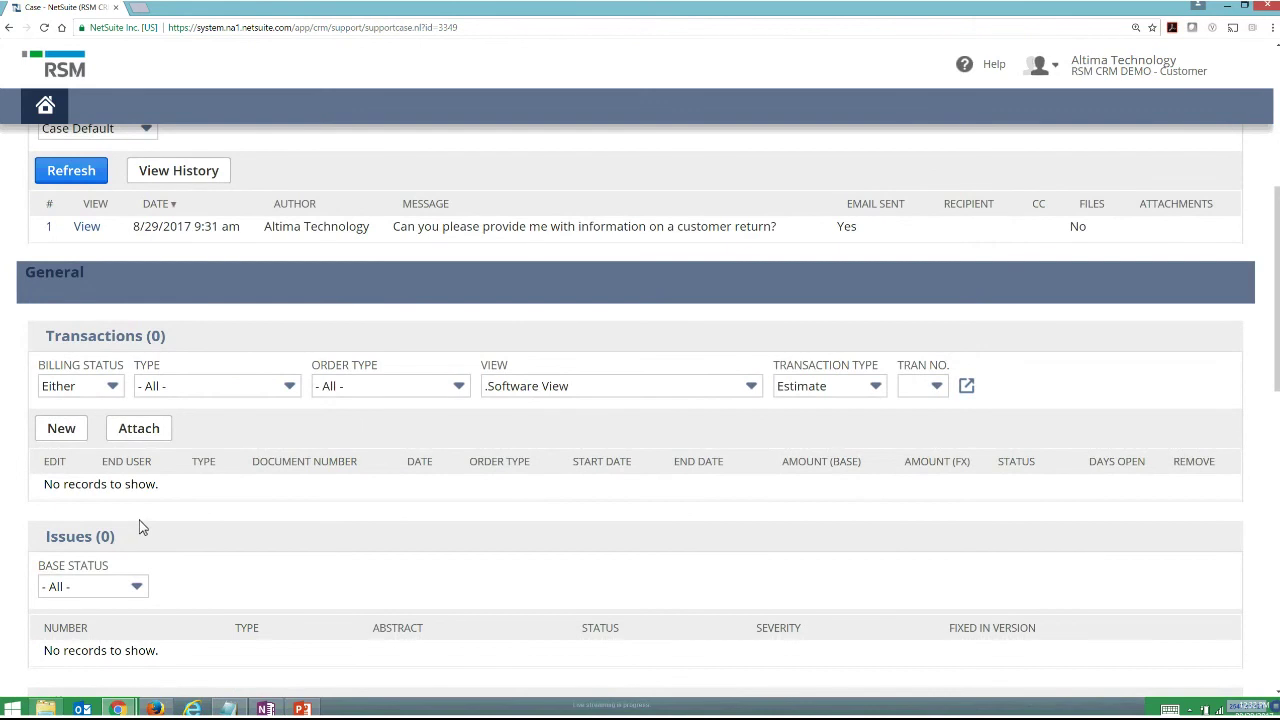
{"action": "scroll", "coordinate": [141, 528], "scroll_direction": "up", "scroll_amount": 6}
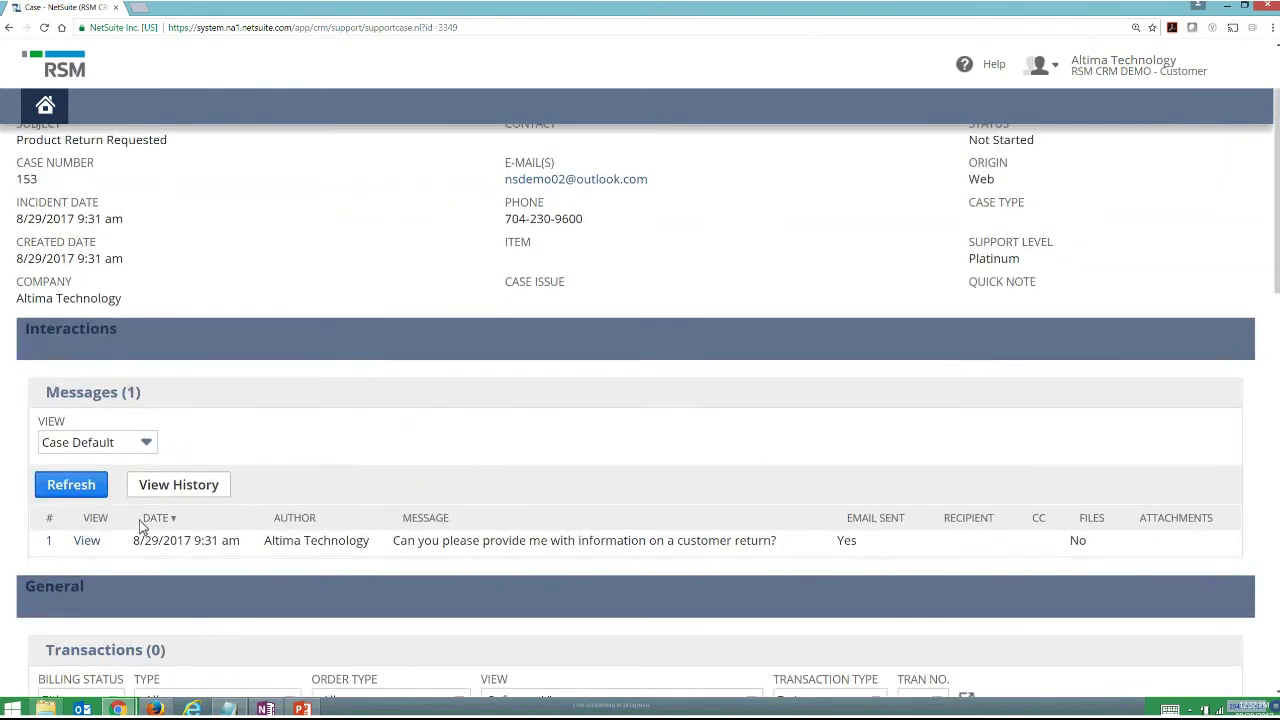
{"action": "scroll", "coordinate": [141, 528], "scroll_direction": "up", "scroll_amount": 2}
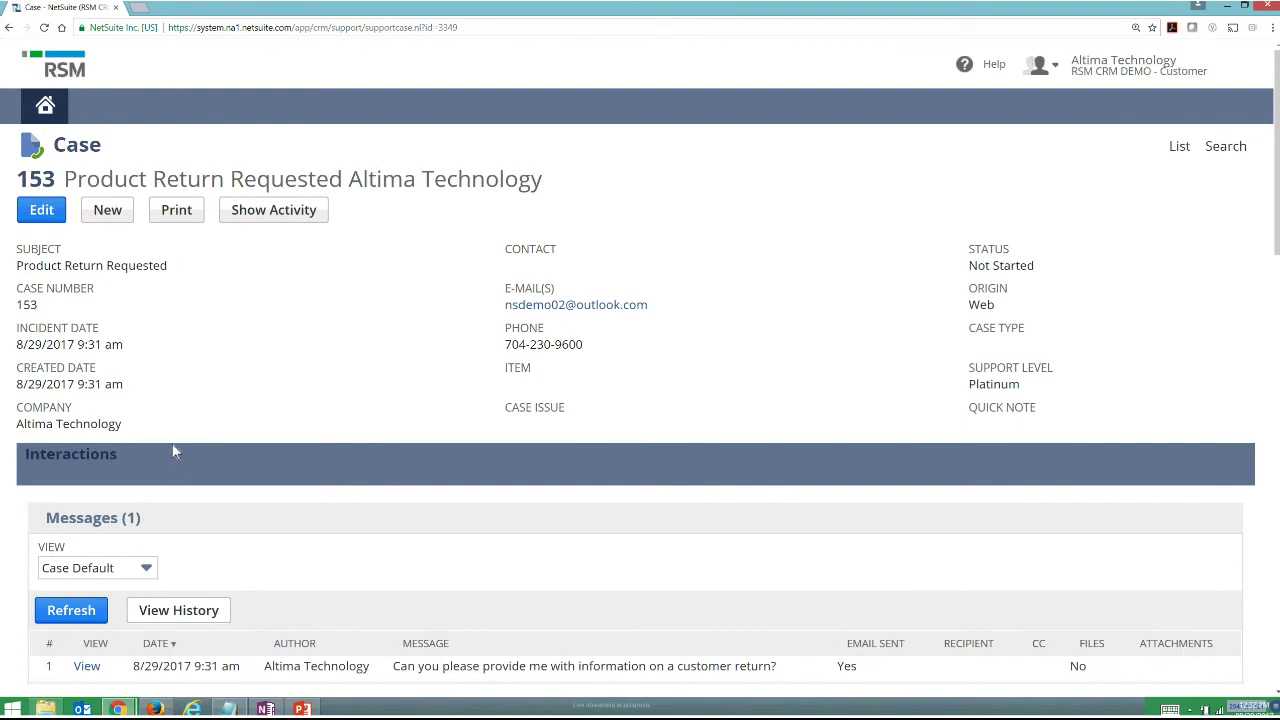
Step: Return to the Customer Center Dashboard from the Home menu
{"action": "mouse_move", "coordinate": [56, 116]}
{"action": "left_click", "coordinate": [57, 143]}
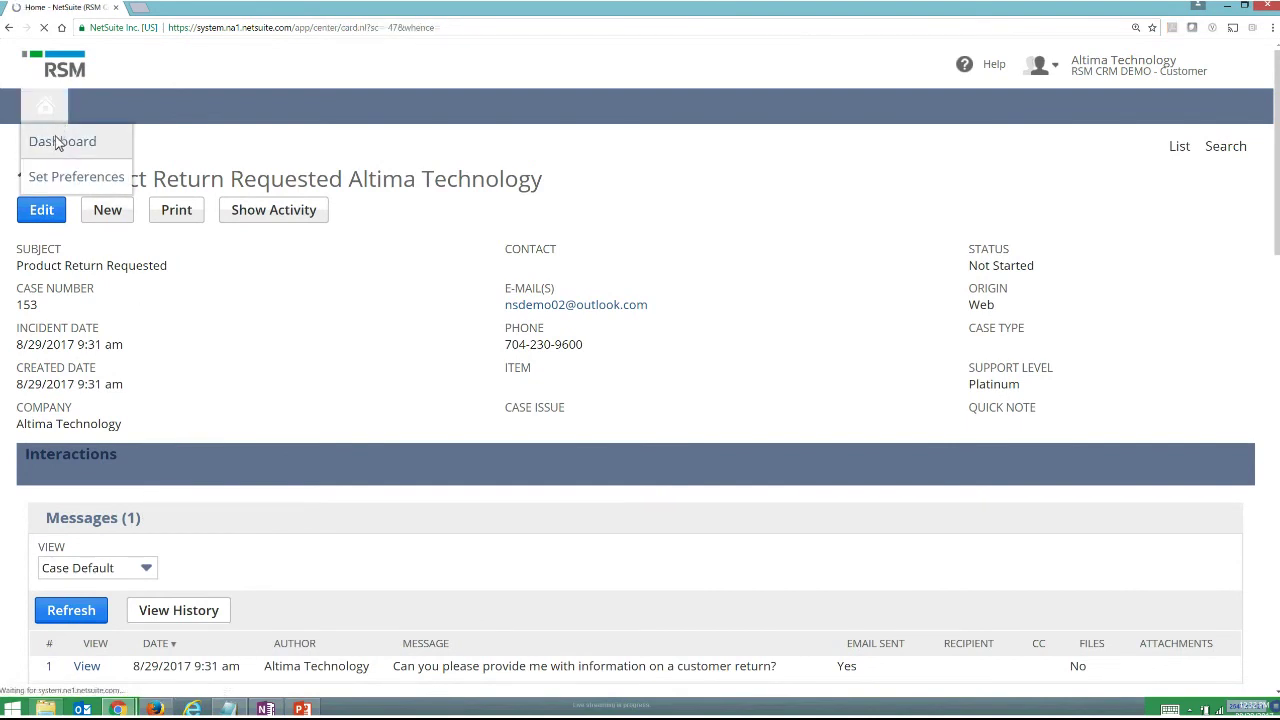